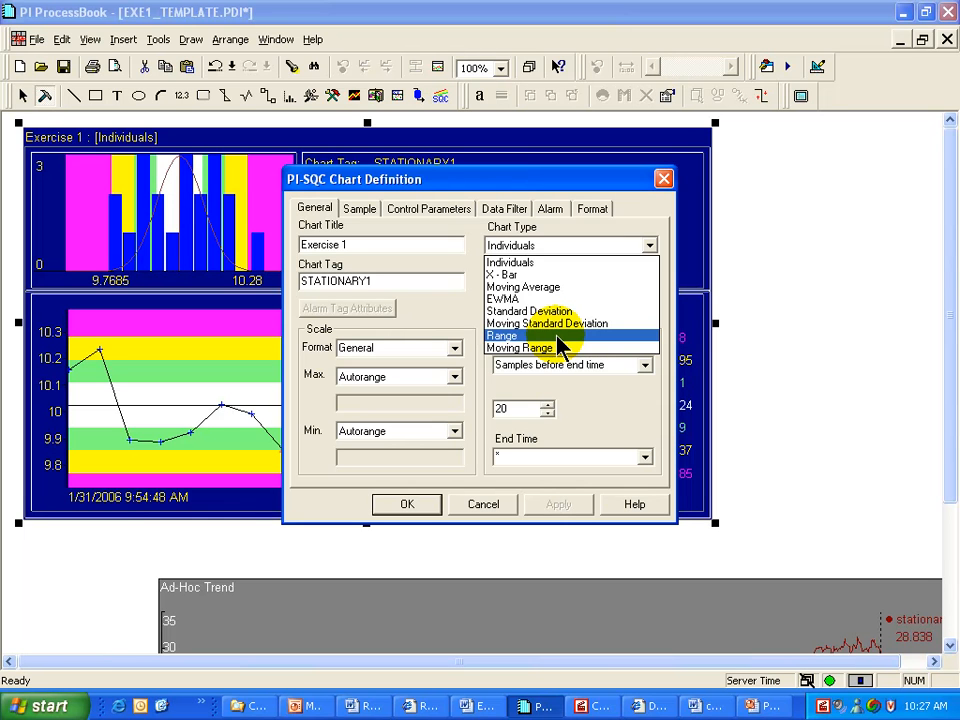
# Keep Individuals as the chart type and open the Chart Type list to review the other types
pyautogui.click(556, 256)
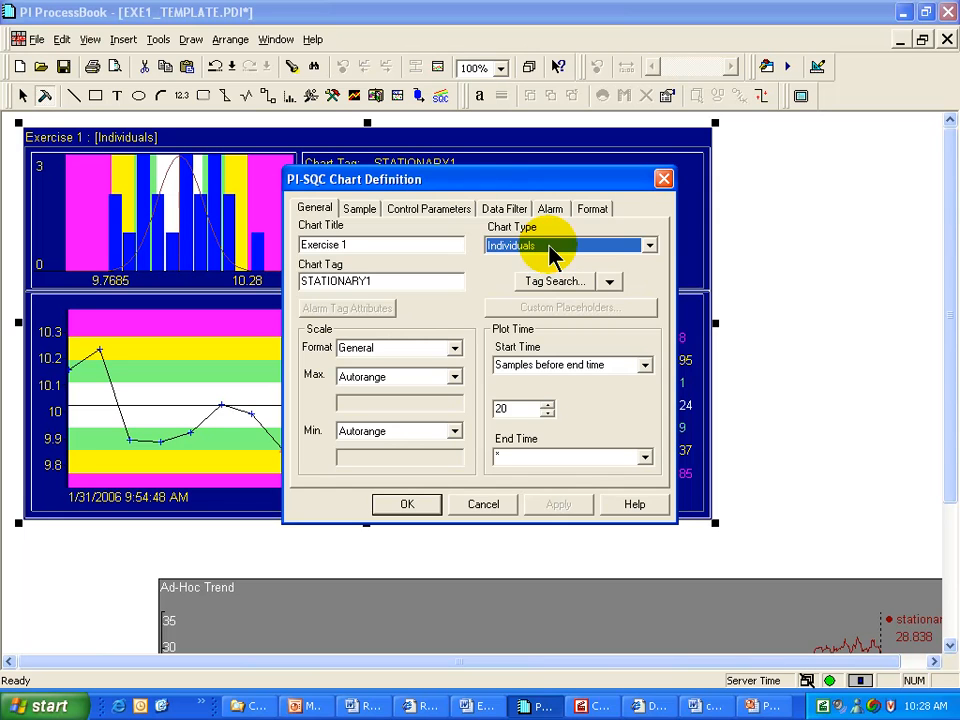
pyautogui.click(648, 248)
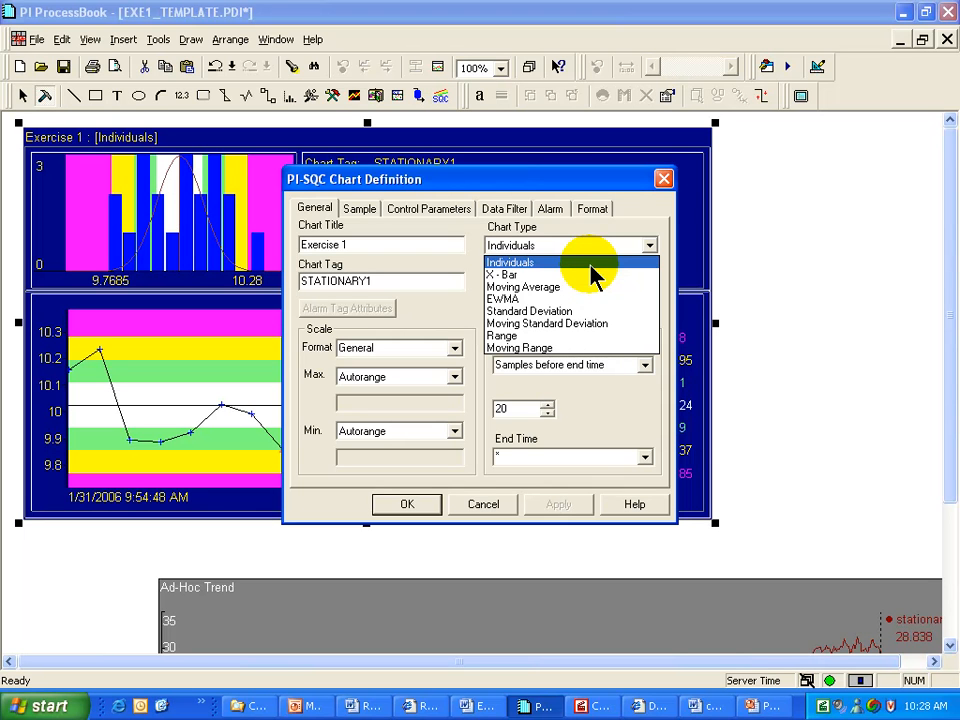
# Reselect Individuals as the chart type and check that the Chart Tag field reads STATIONARY1
pyautogui.click(531, 266)
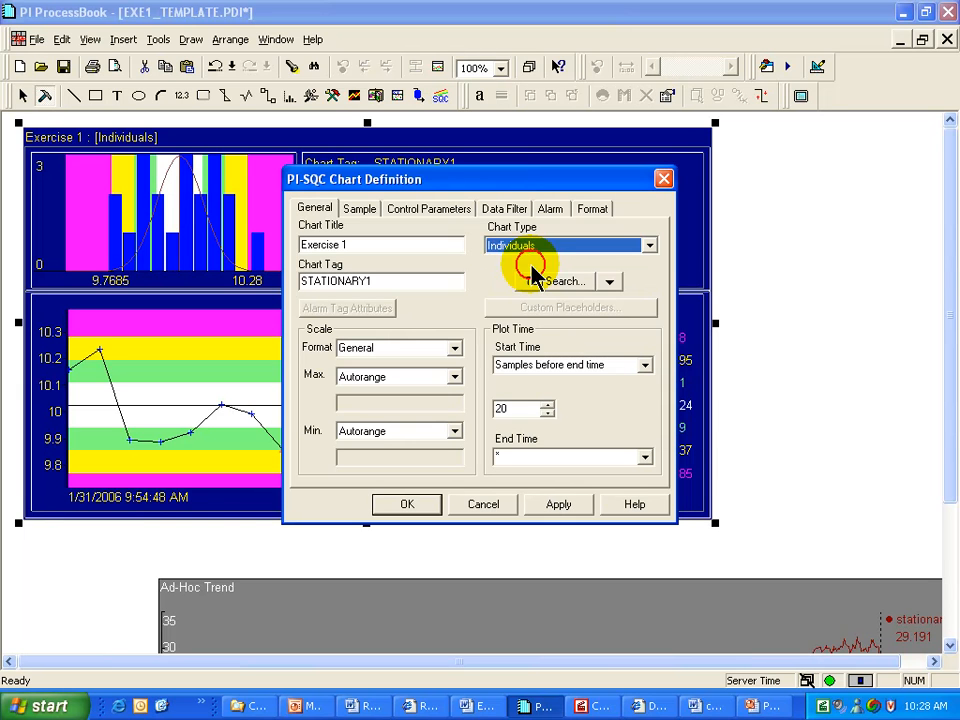
pyautogui.click(392, 281)
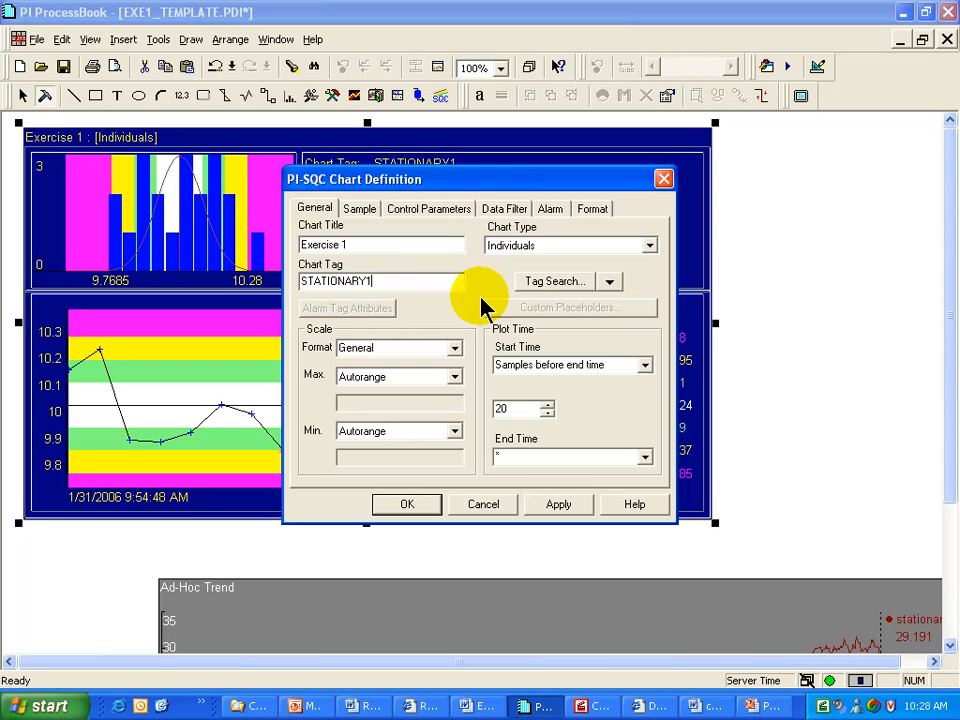
pyautogui.click(397, 279)
pyautogui.moveTo(397, 279); pyautogui.dragTo(242, 274)
pyautogui.click(416, 284)
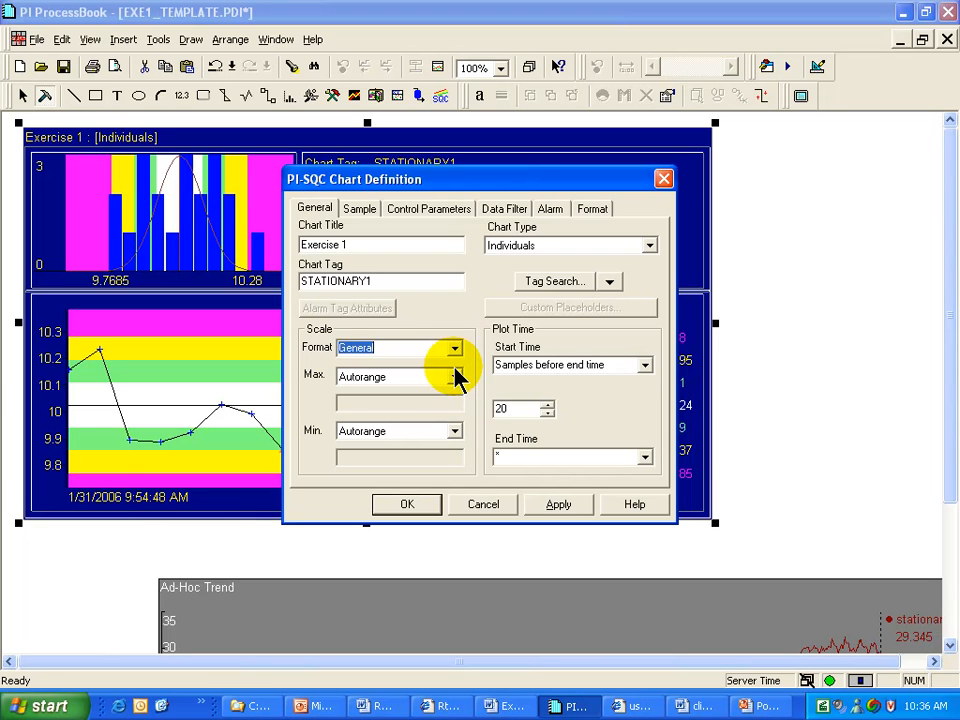
# Keep the General scale format and set both scale Max and Min to Database
pyautogui.click(454, 349)
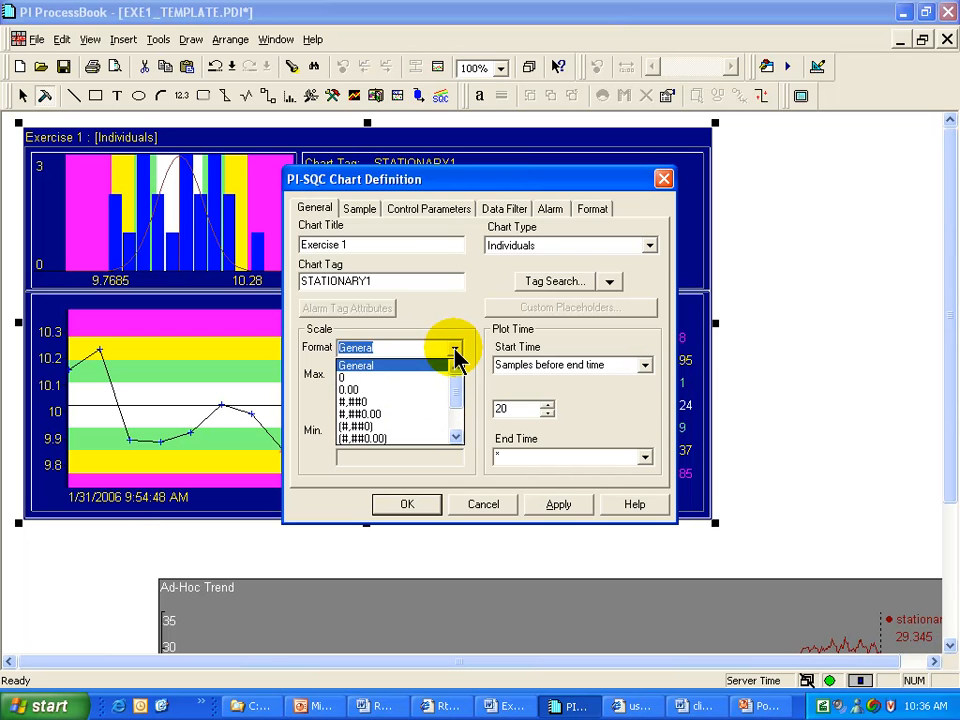
pyautogui.click(455, 352)
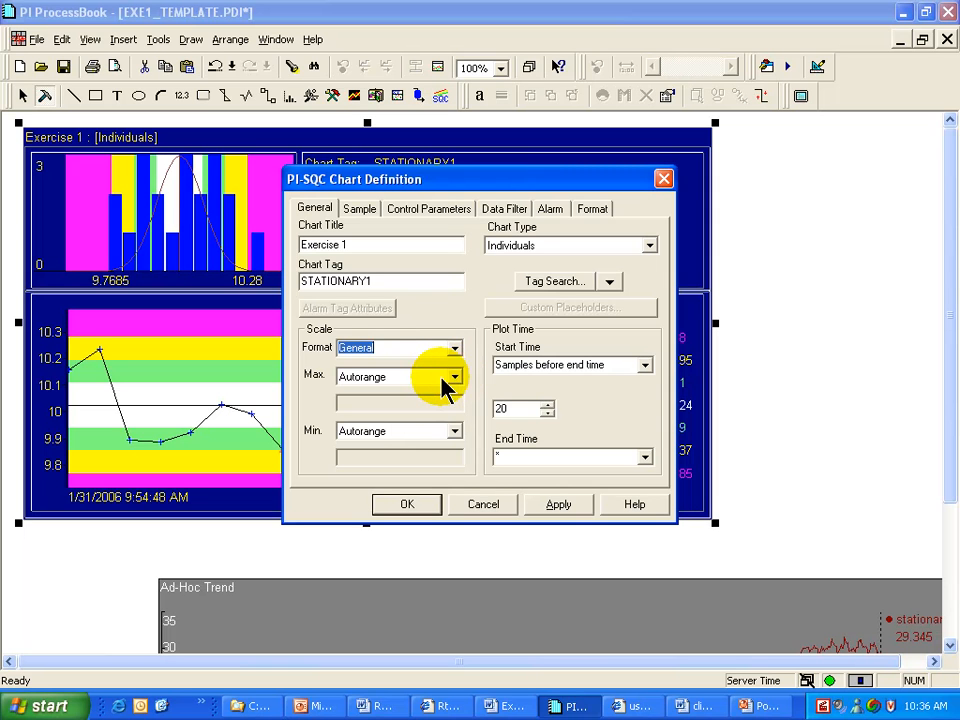
pyautogui.click(443, 380)
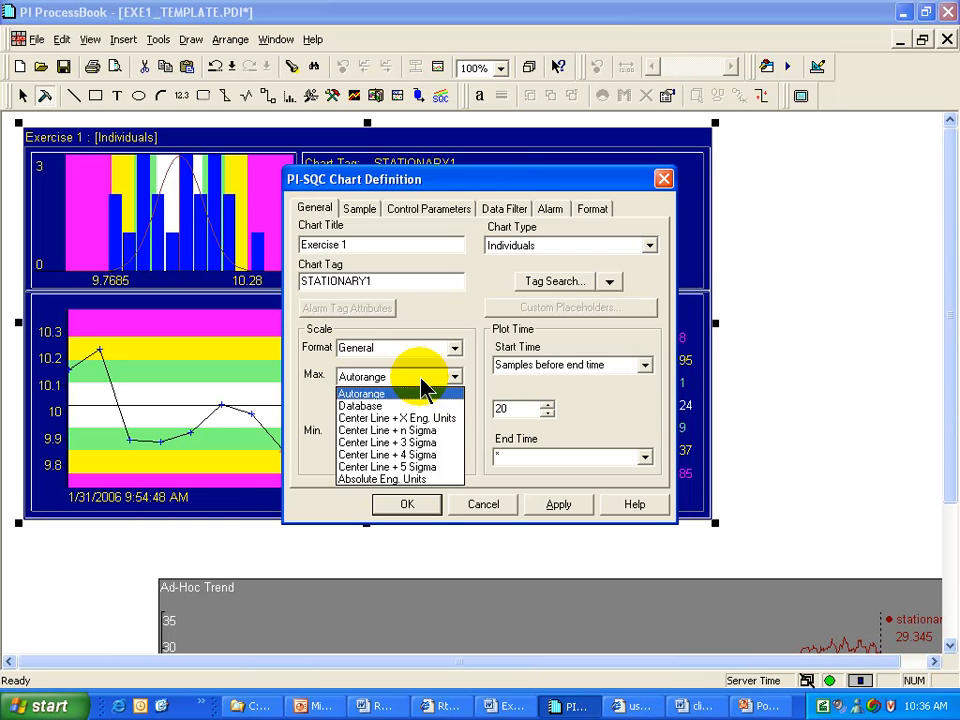
pyautogui.click(418, 406)
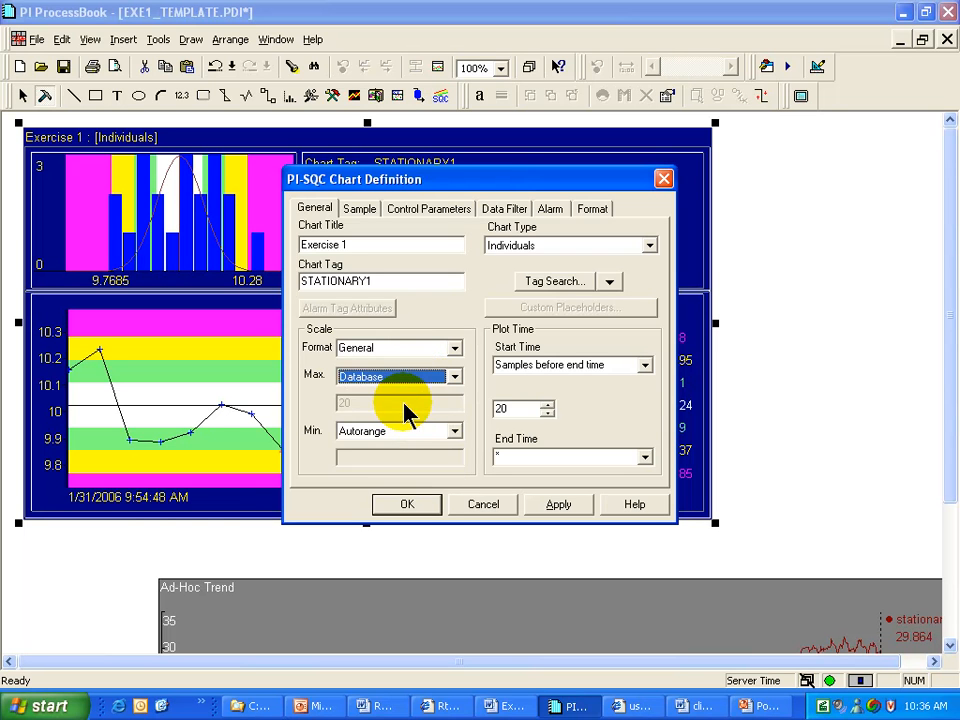
pyautogui.click(451, 434)
pyautogui.click(379, 459)
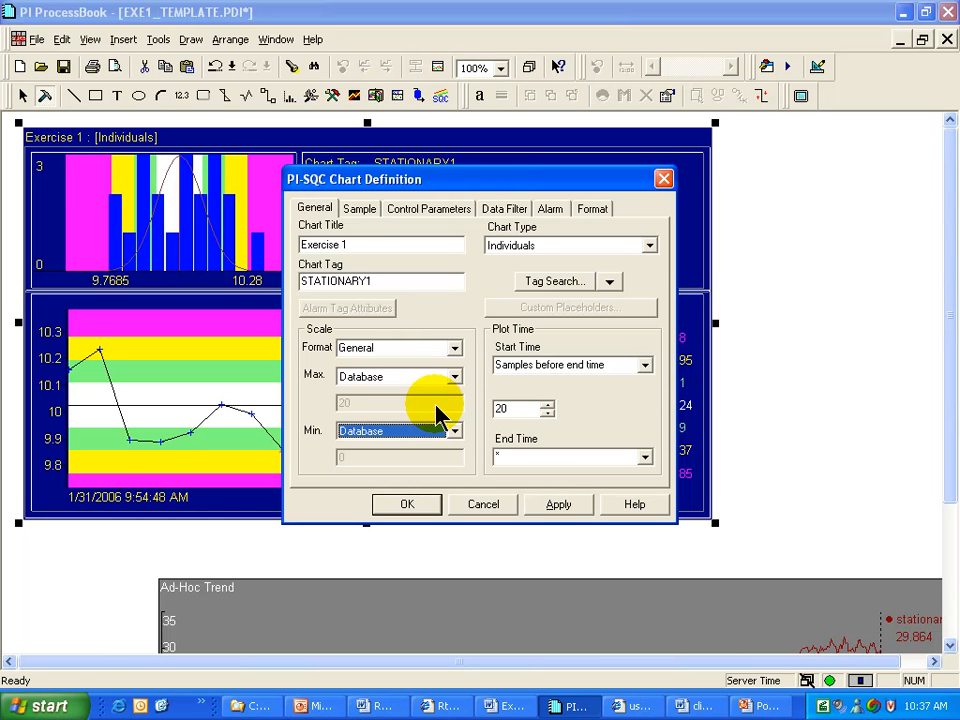
pyautogui.click(384, 282)
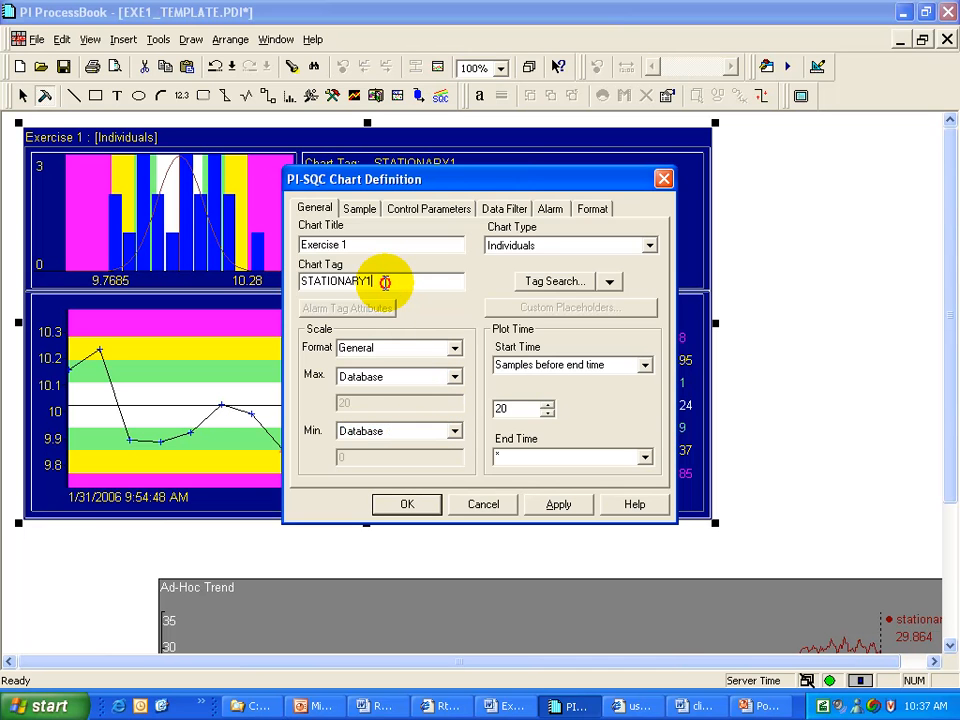
# Choose Center Line + 4 Sigma for scale Max and Center Line - 4 Sigma for Min
pyautogui.click(455, 378)
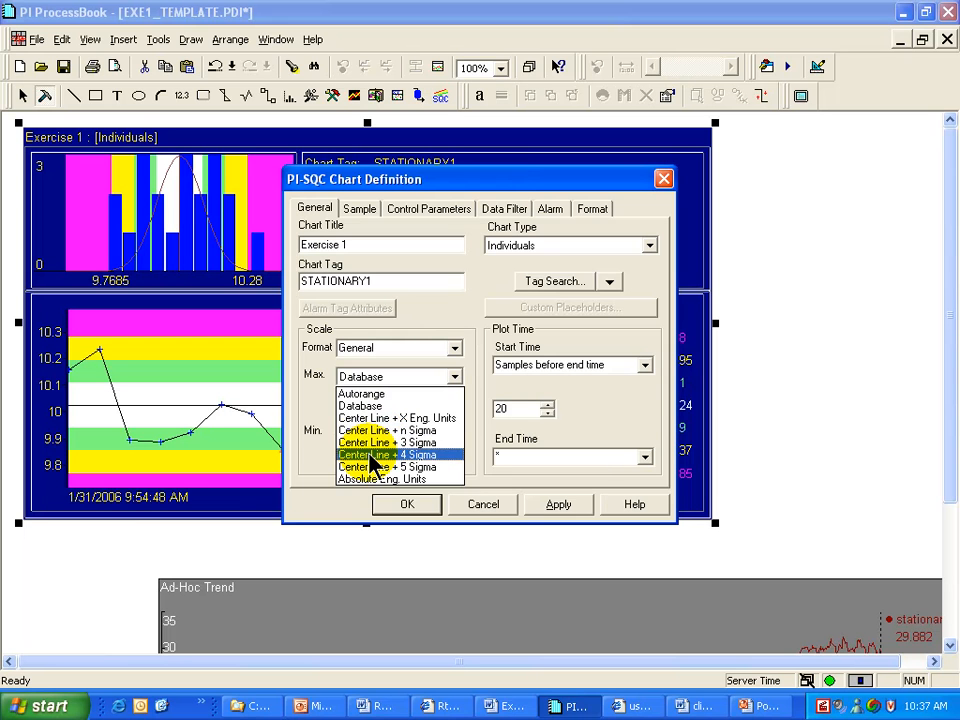
pyautogui.click(372, 456)
pyautogui.click(454, 431)
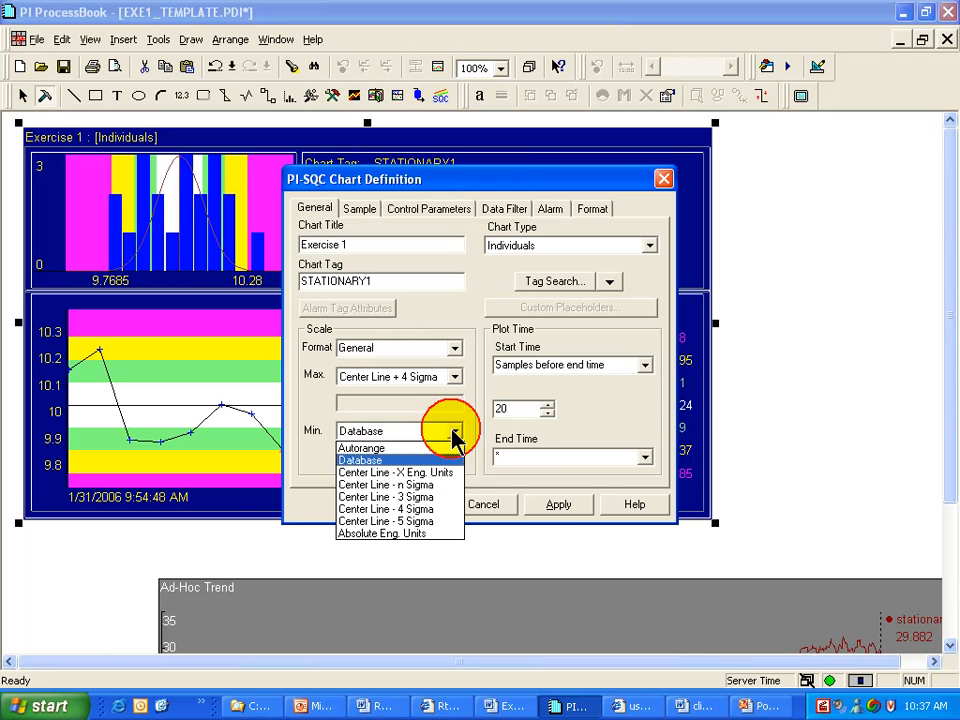
pyautogui.click(394, 509)
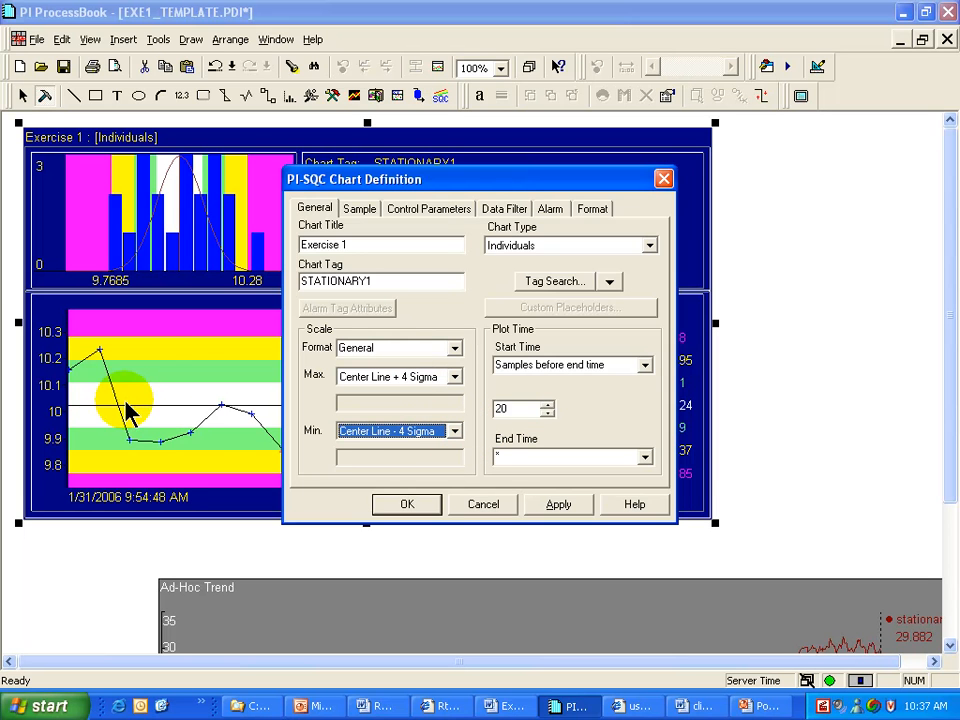
# Accept the ±4 sigma scale with OK, switch to run mode and back to build mode, then reopen the chart definition
pyautogui.click(410, 505)
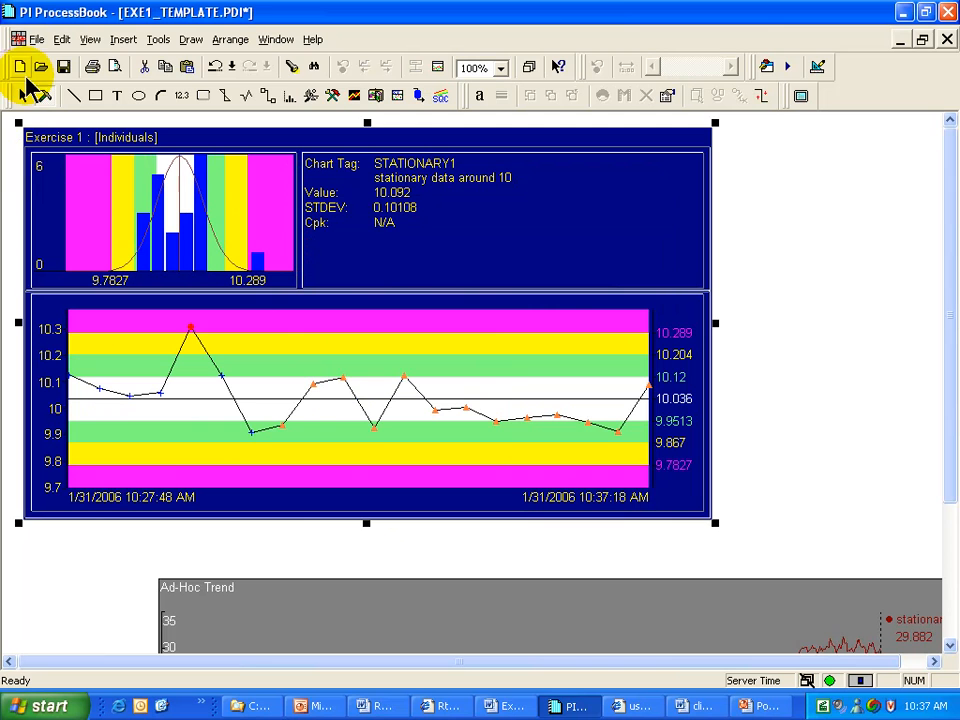
pyautogui.click(28, 92)
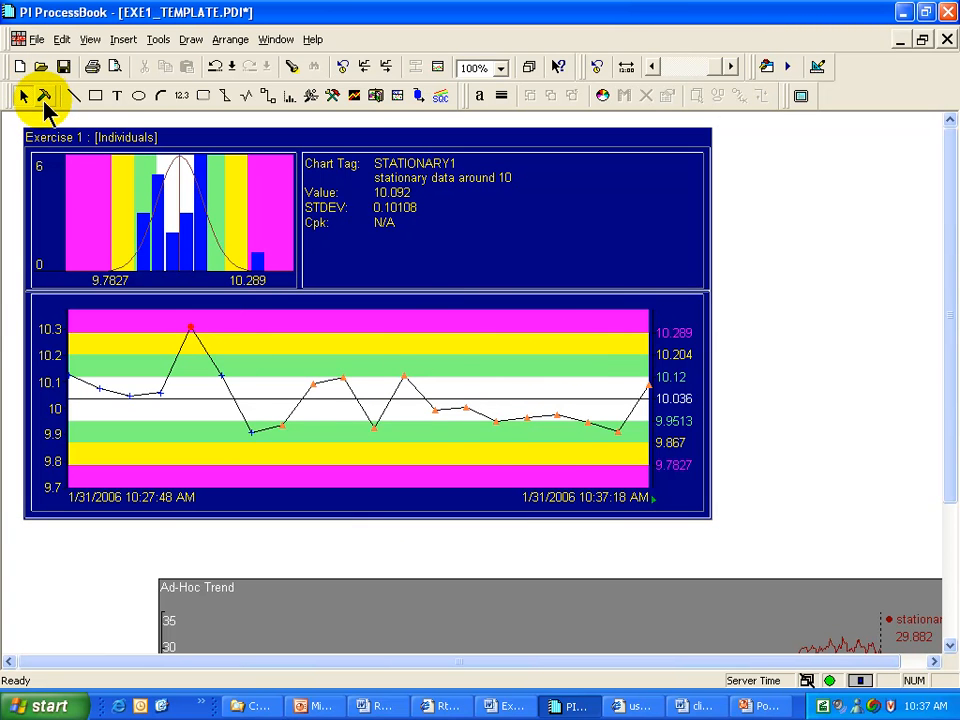
pyautogui.click(44, 98)
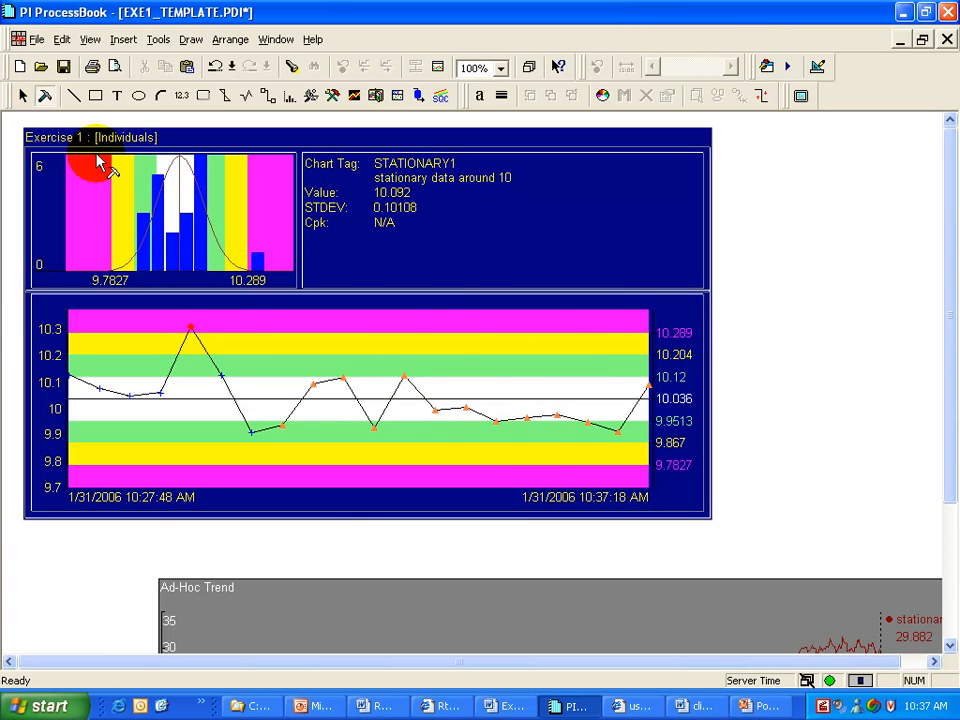
pyautogui.doubleClick(503, 383)
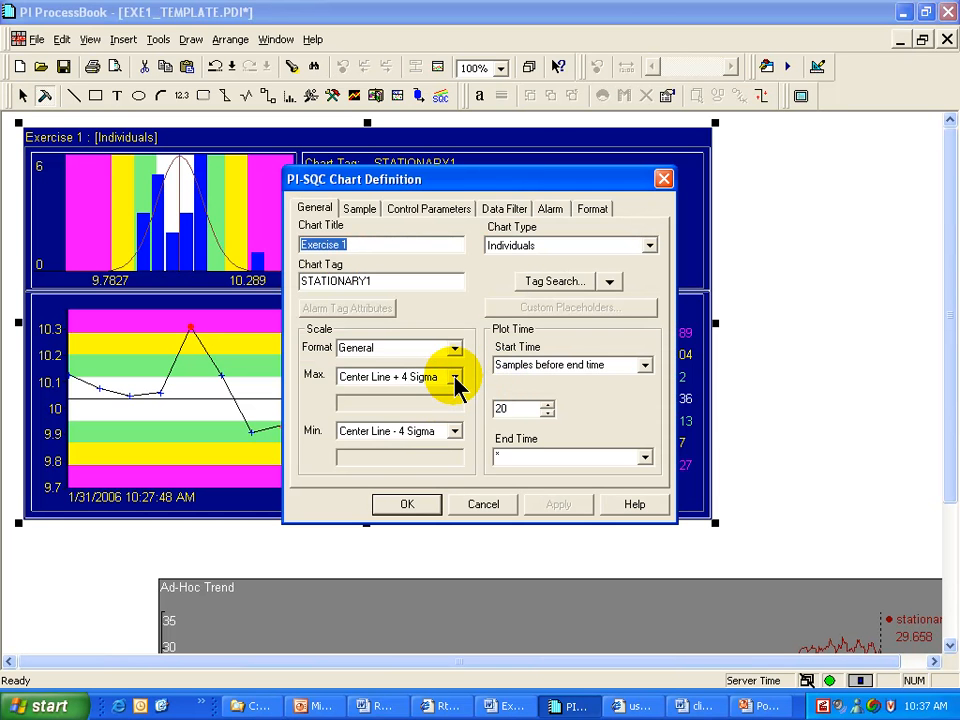
# Try Center Line + n Sigma and + X Eng. Units for Max, then absolute engineering units for Max and Min
pyautogui.click(455, 380)
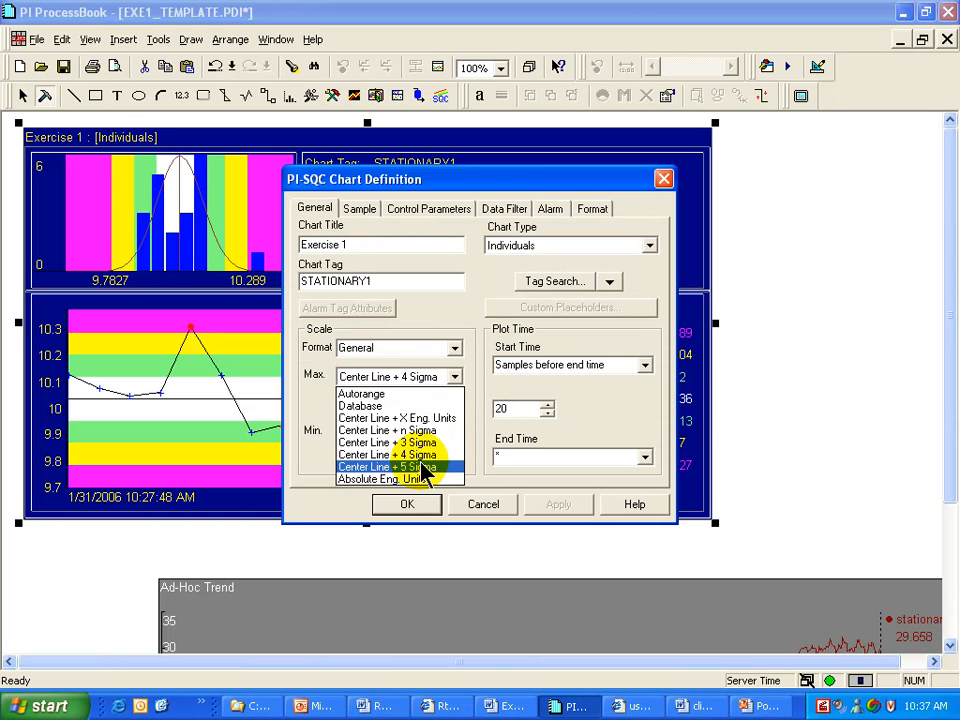
pyautogui.click(416, 430)
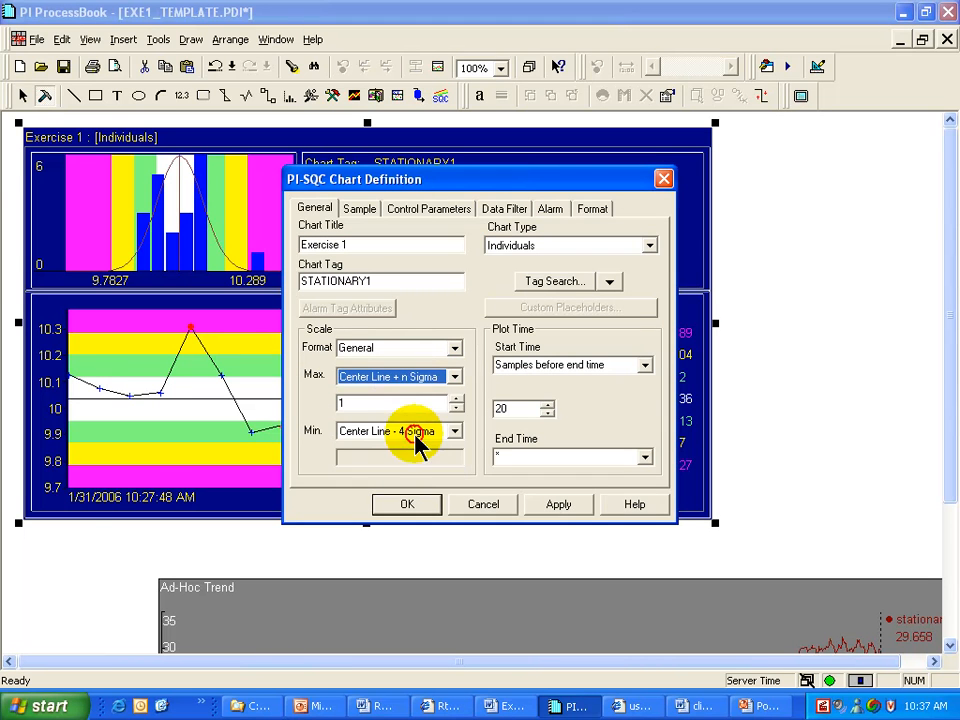
pyautogui.click(455, 378)
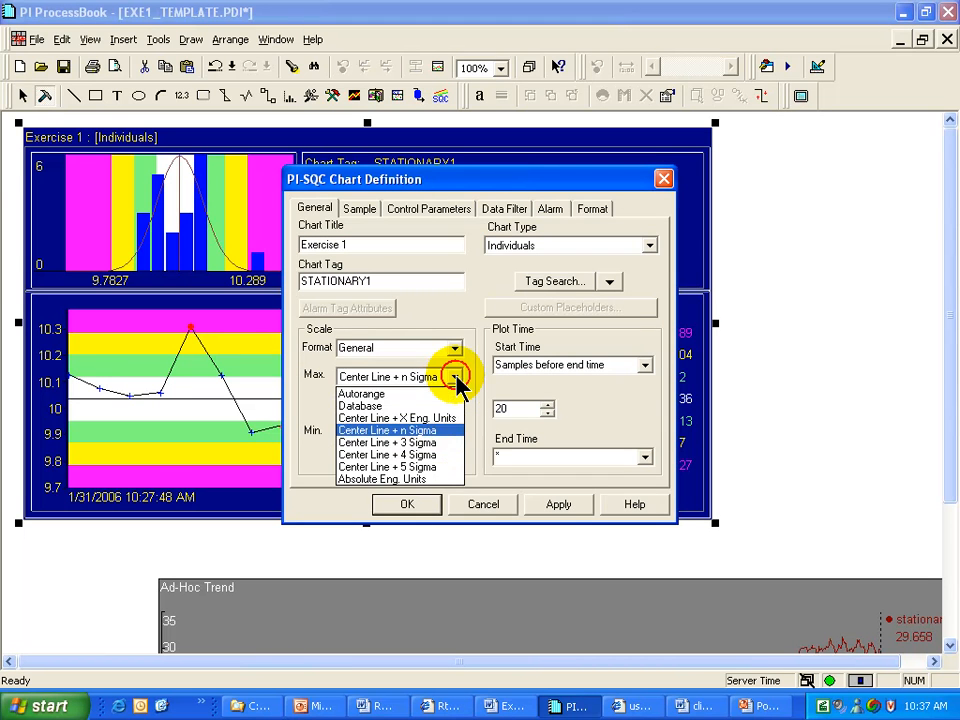
pyautogui.click(381, 418)
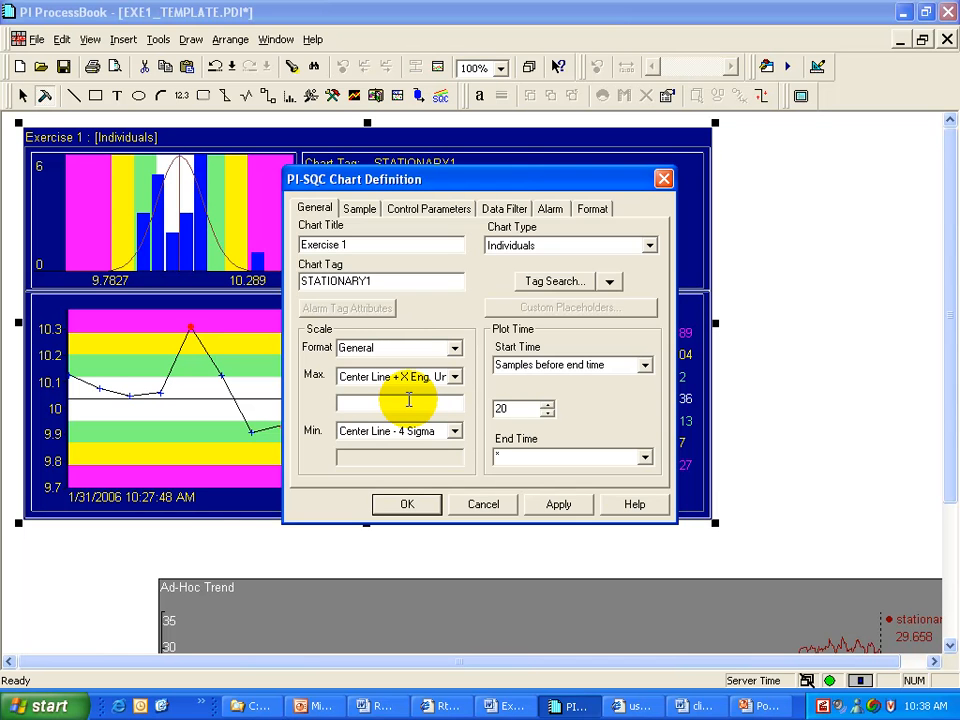
pyautogui.click(454, 377)
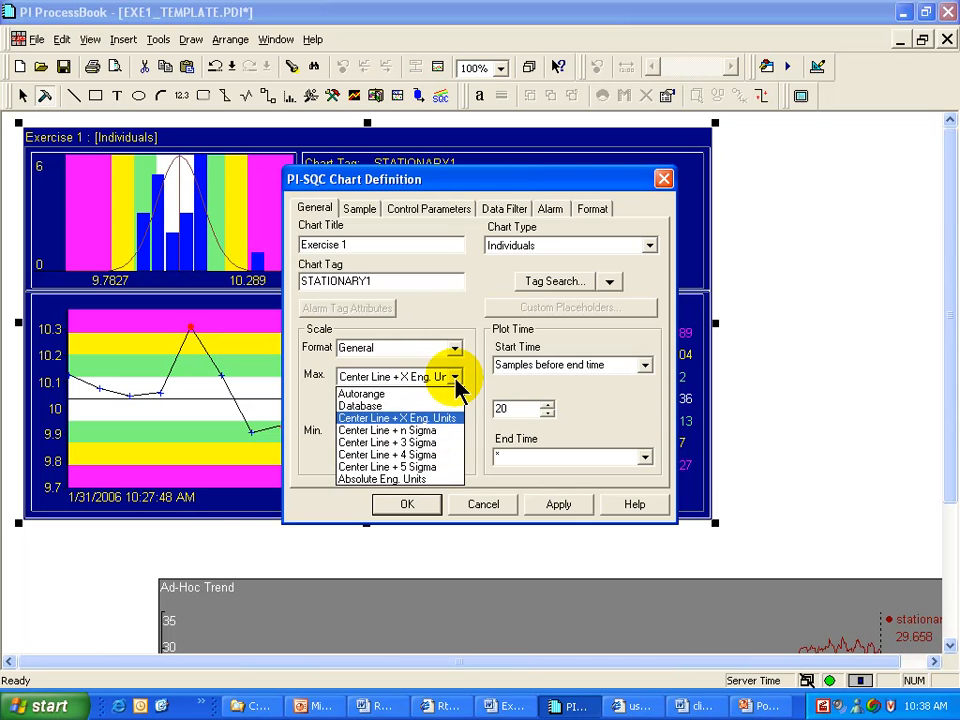
pyautogui.click(403, 480)
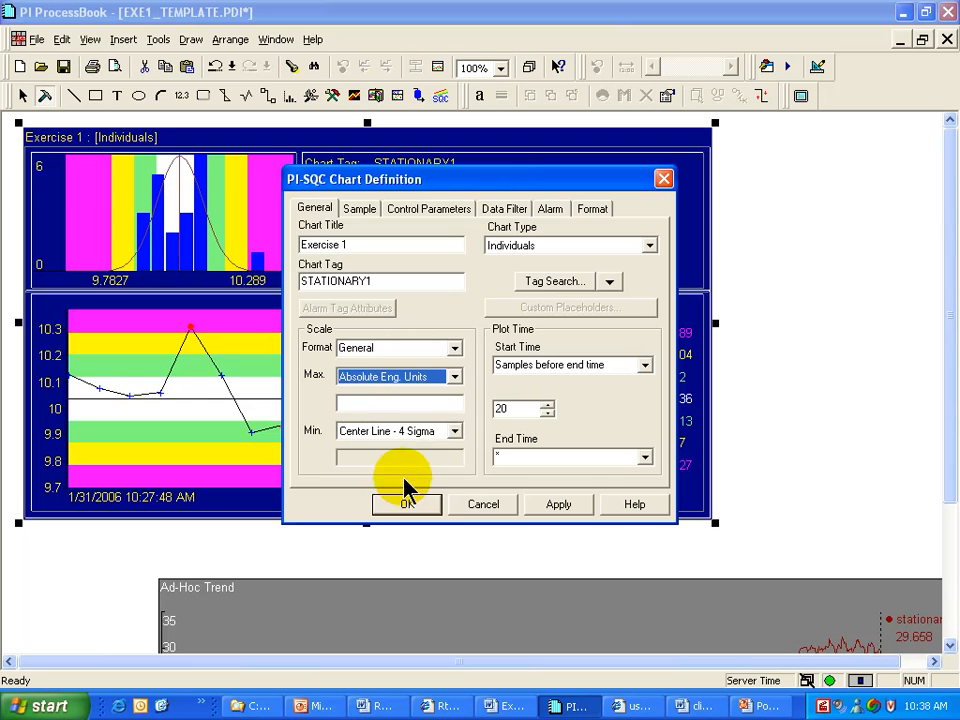
pyautogui.click(454, 431)
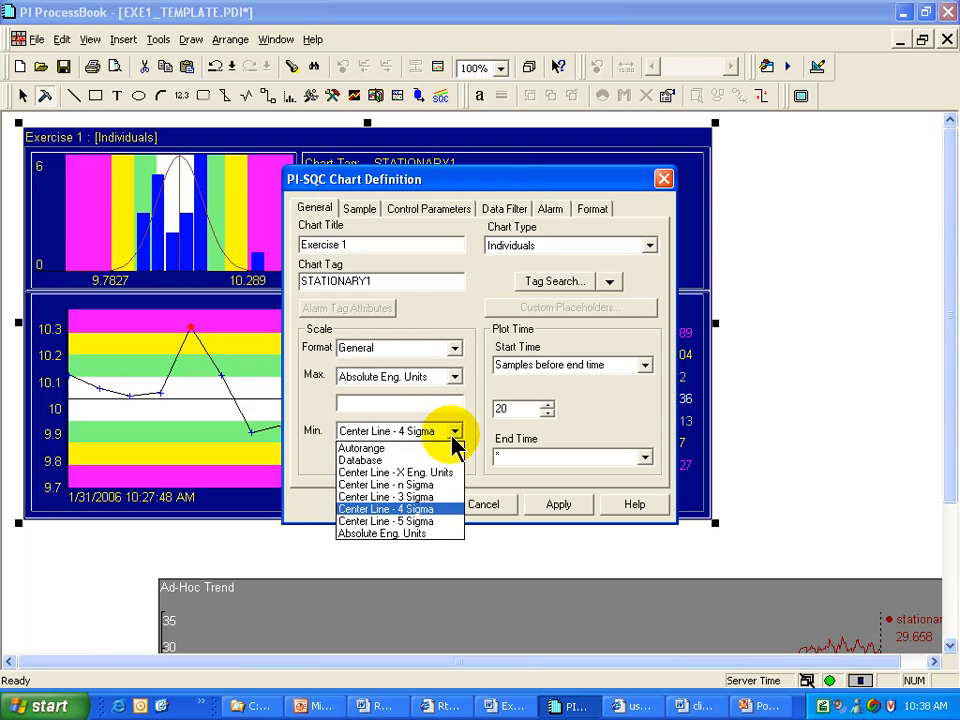
pyautogui.click(403, 533)
pyautogui.click(388, 403)
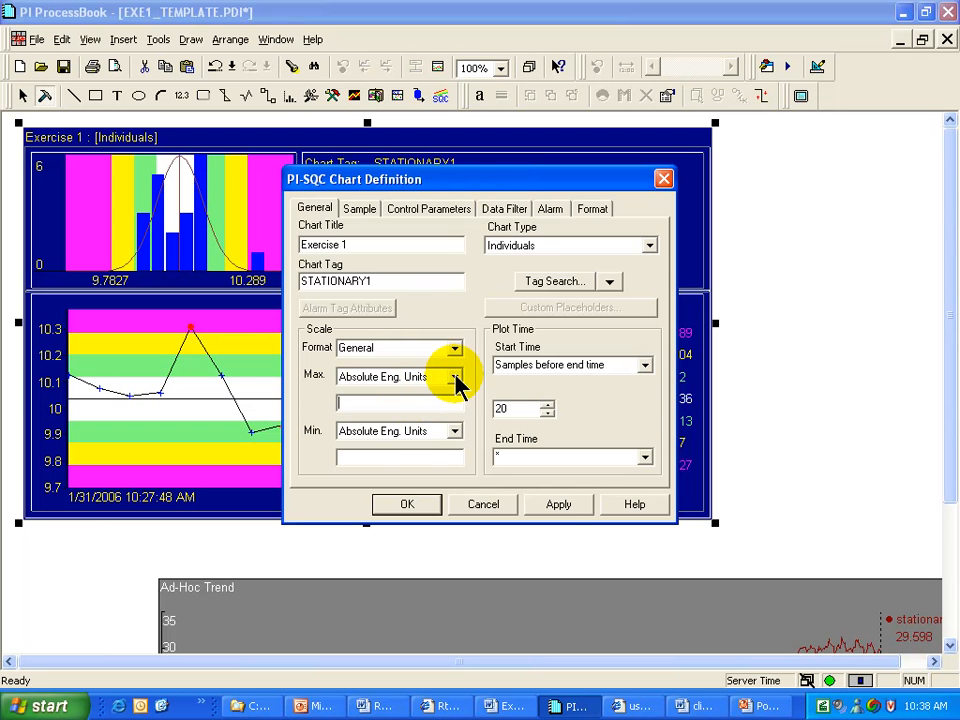
# Set Max to Center Line + 4 Sigma and Min to Center Line - 4 Sigma, and apply with OK
pyautogui.click(454, 377)
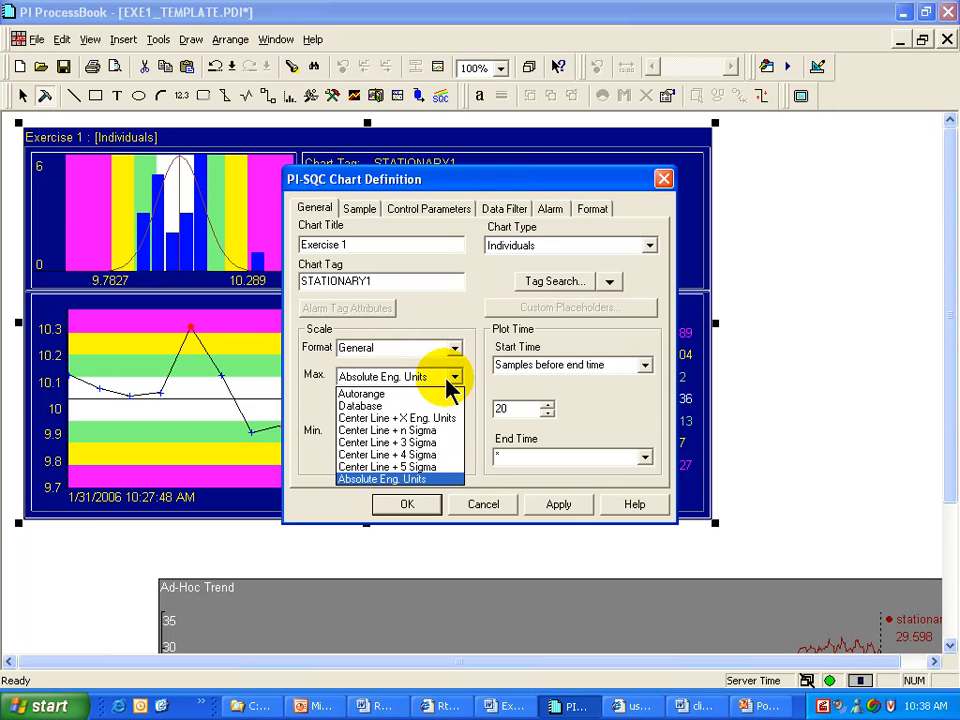
pyautogui.click(418, 455)
pyautogui.click(455, 431)
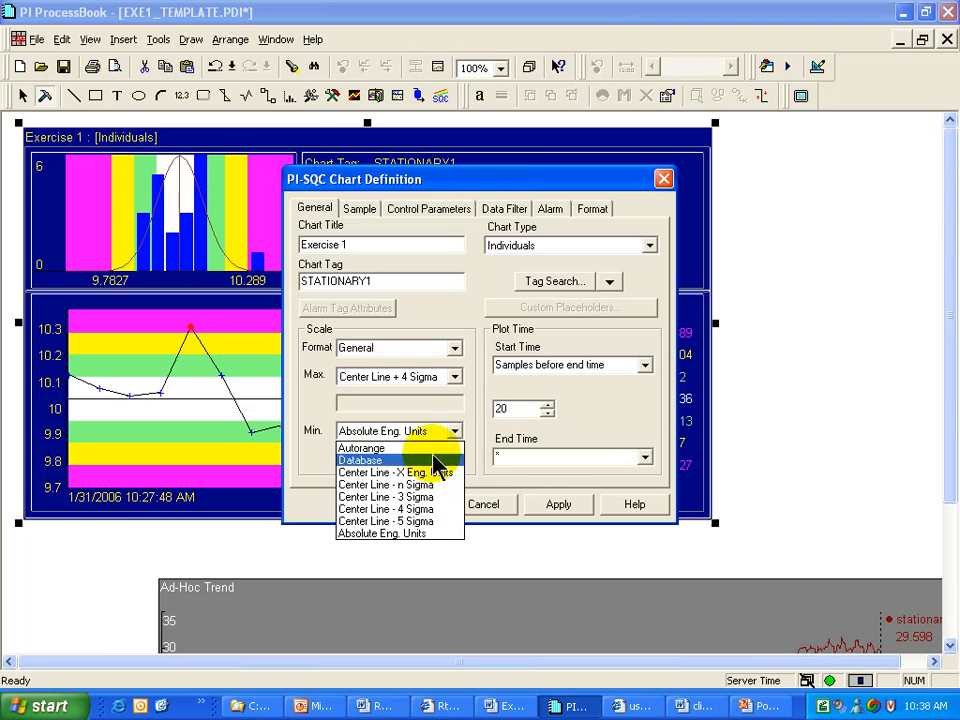
pyautogui.click(419, 509)
pyautogui.click(410, 506)
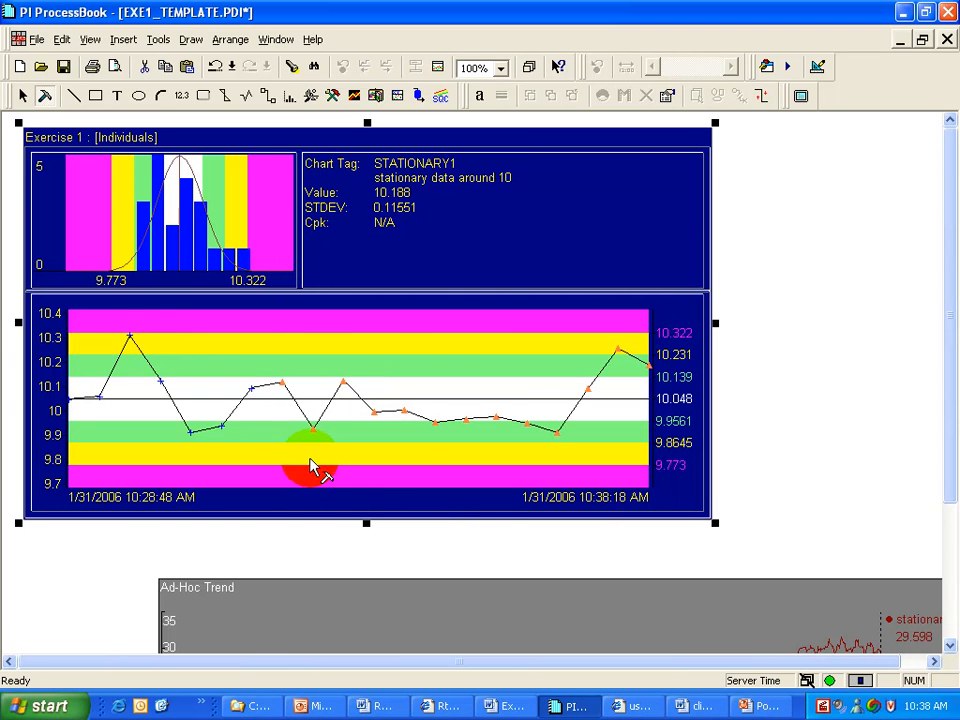
# Double-click the Individuals chart to reopen its PI-SQC Chart Definition dialog
pyautogui.doubleClick(394, 386)
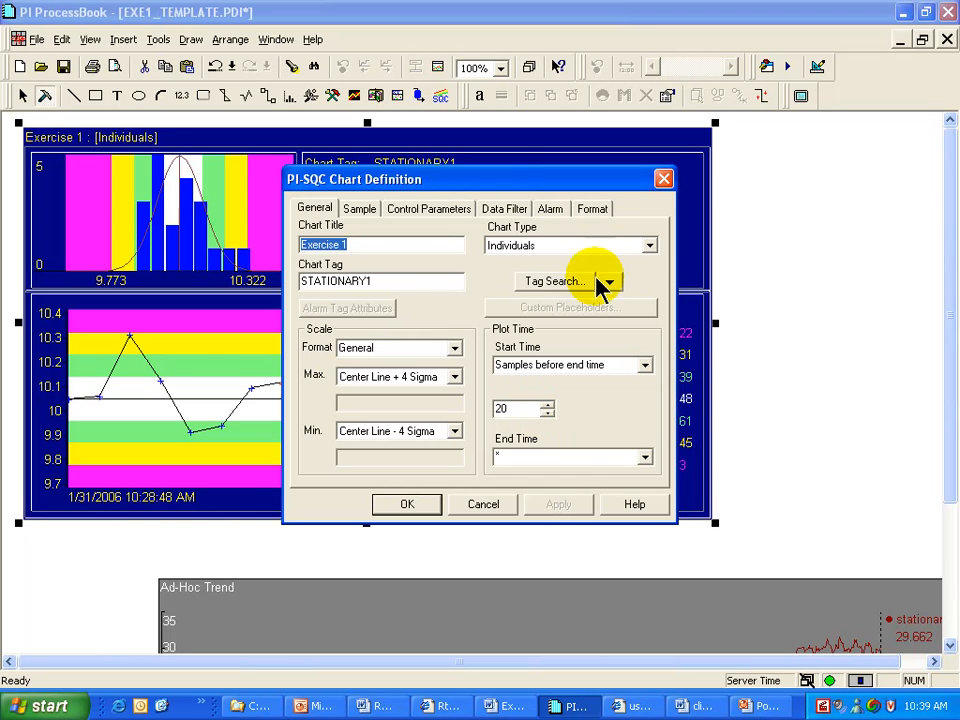
pyautogui.click(650, 245)
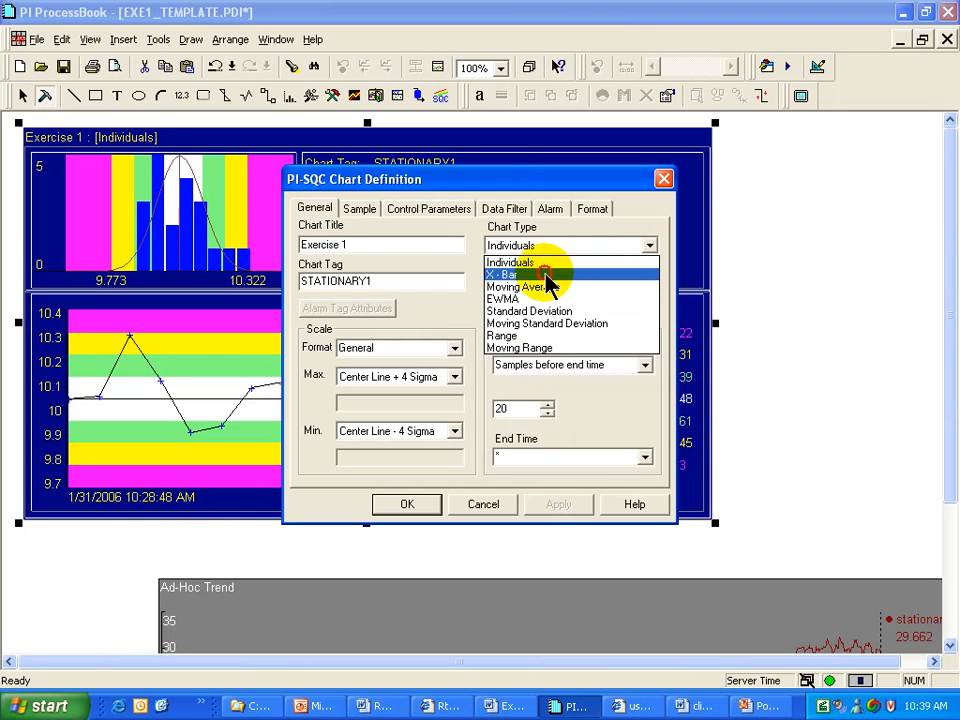
pyautogui.click(552, 275)
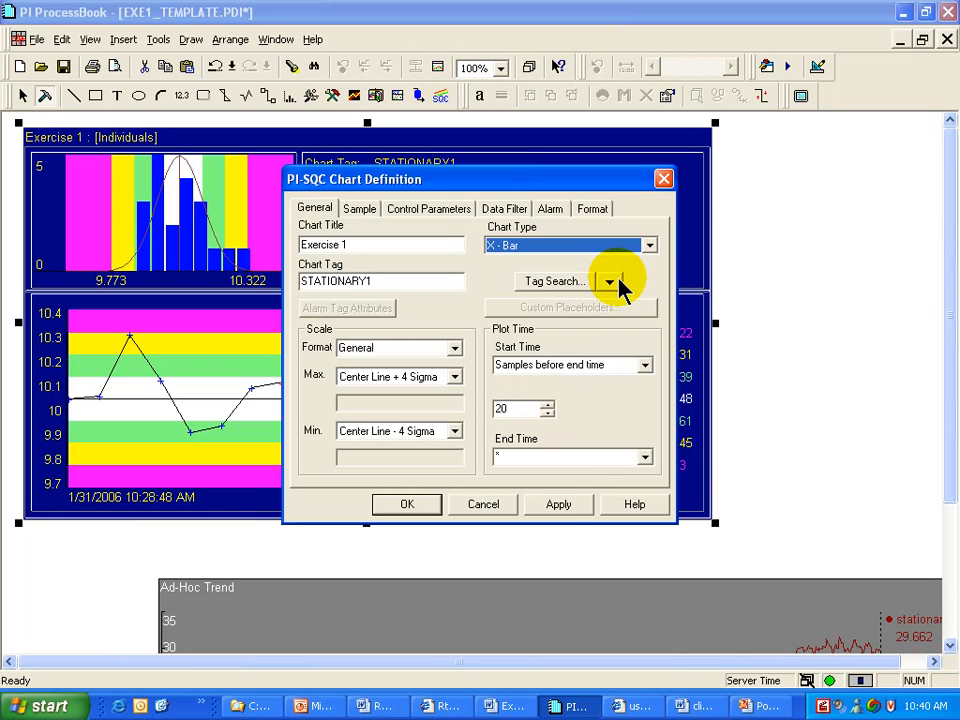
pyautogui.click(649, 245)
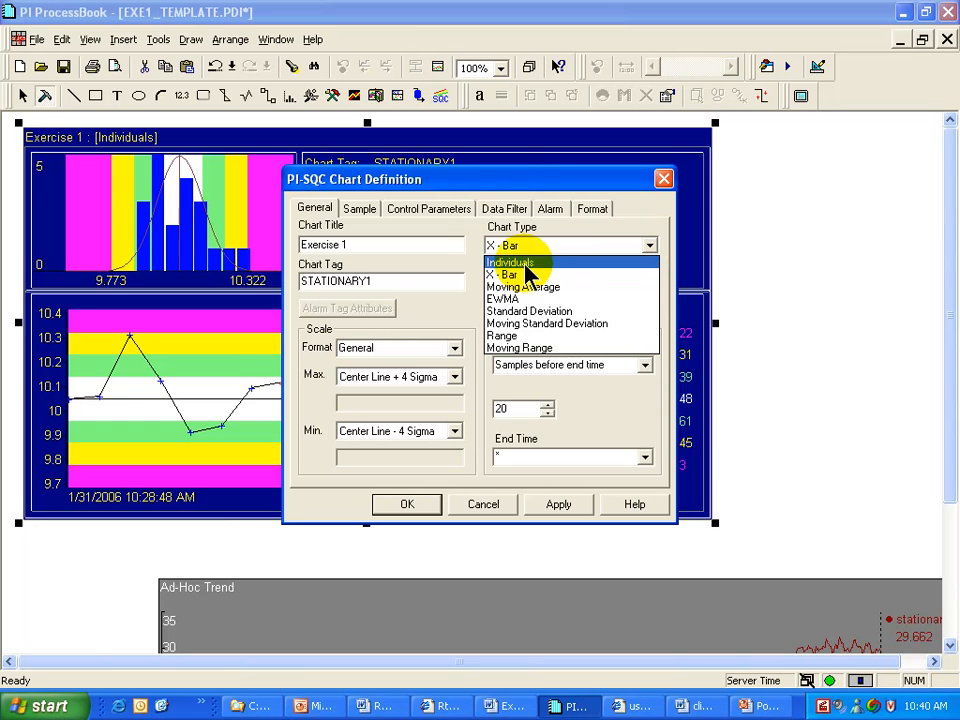
pyautogui.click(529, 262)
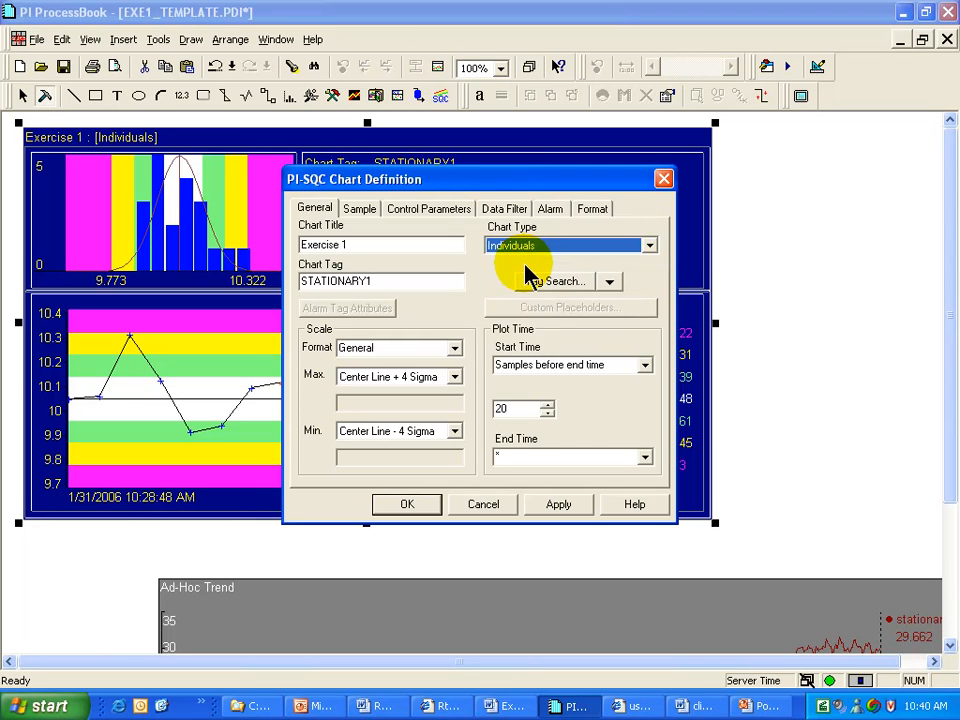
# Try *-4h and Trigger Tag Change as the plot start time
pyautogui.click(645, 366)
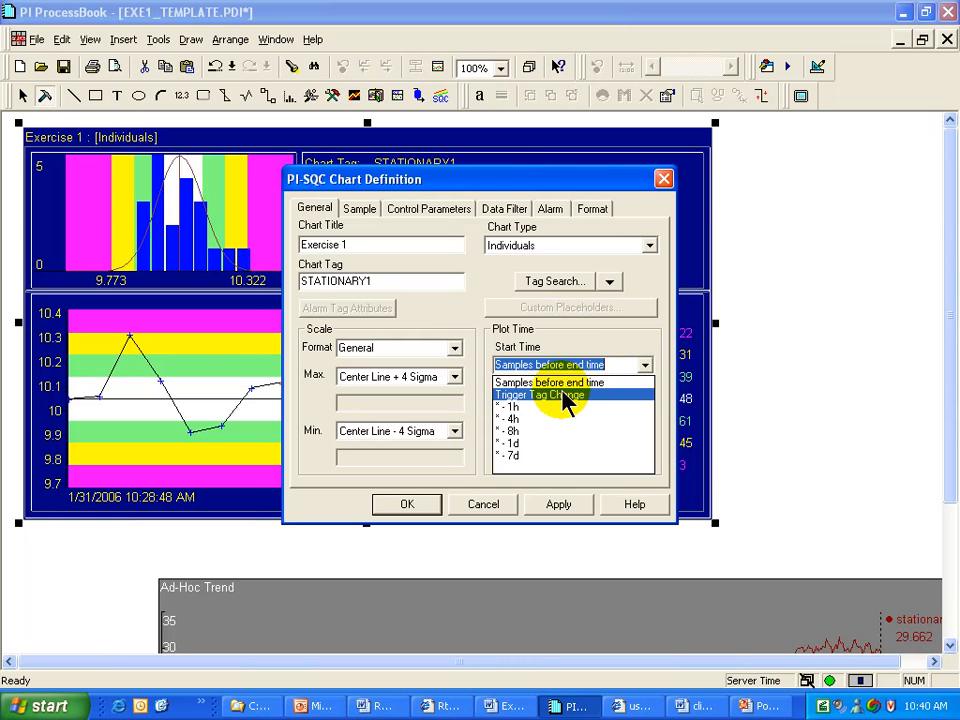
pyautogui.click(645, 367)
pyautogui.click(645, 367)
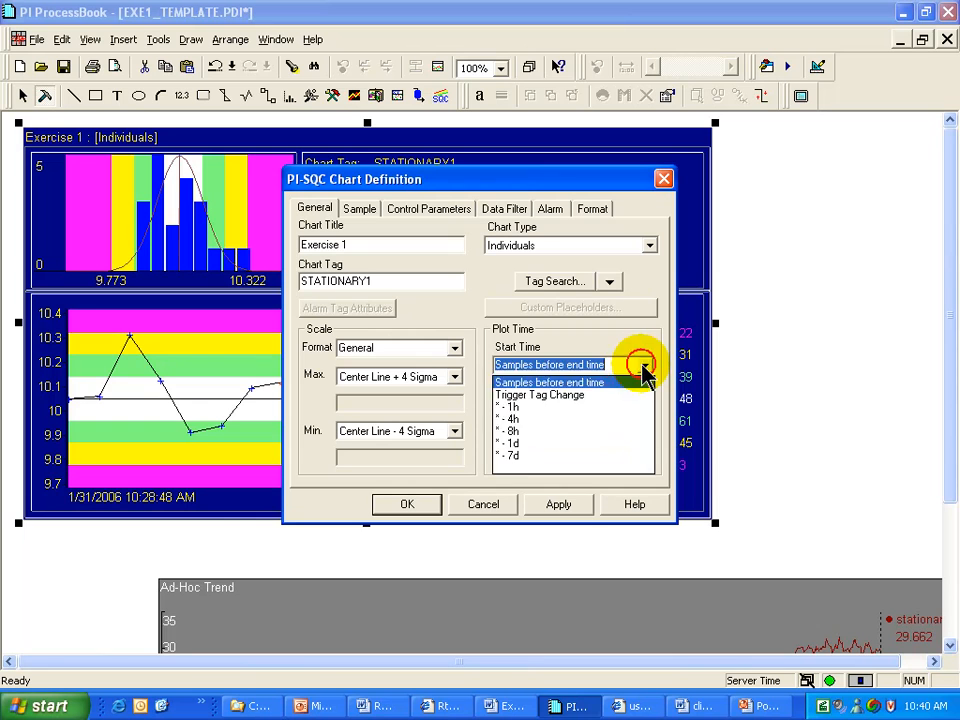
pyautogui.click(525, 420)
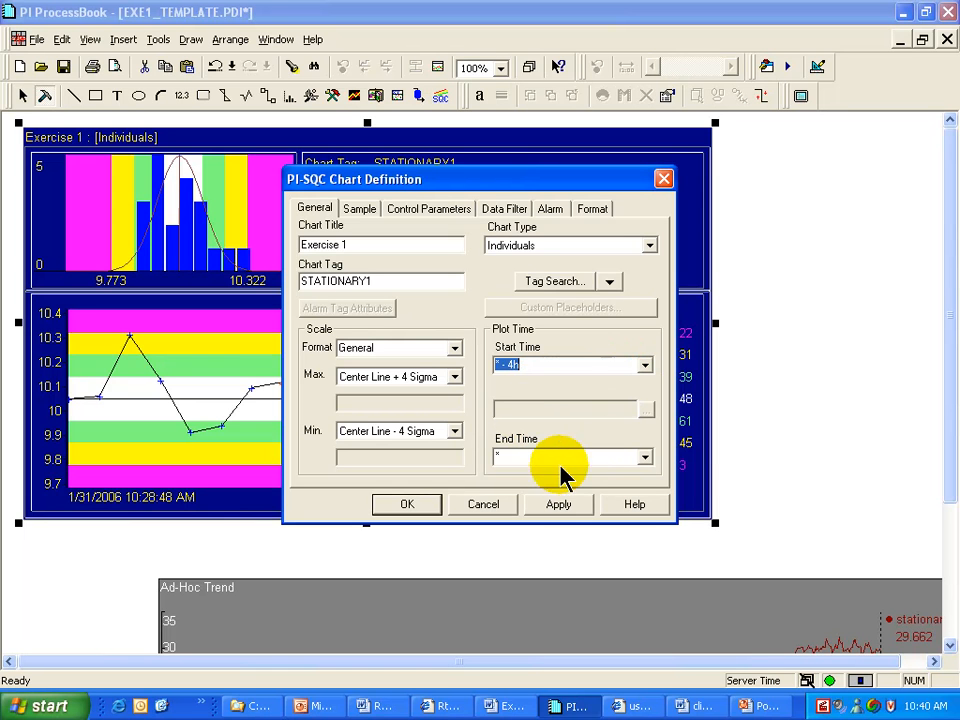
pyautogui.click(527, 456)
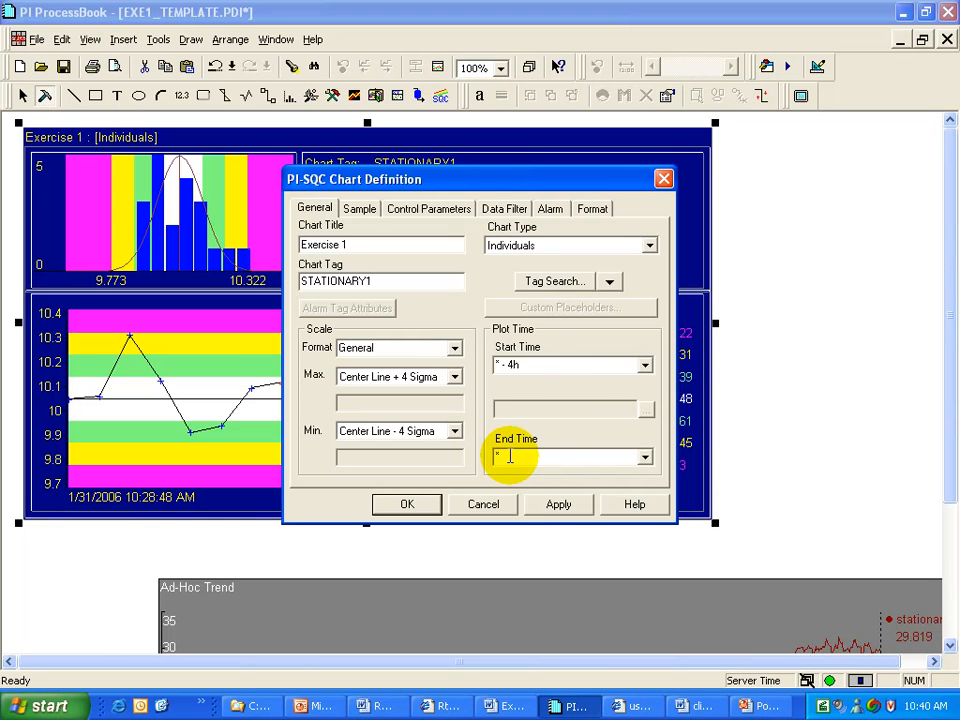
pyautogui.click(542, 366)
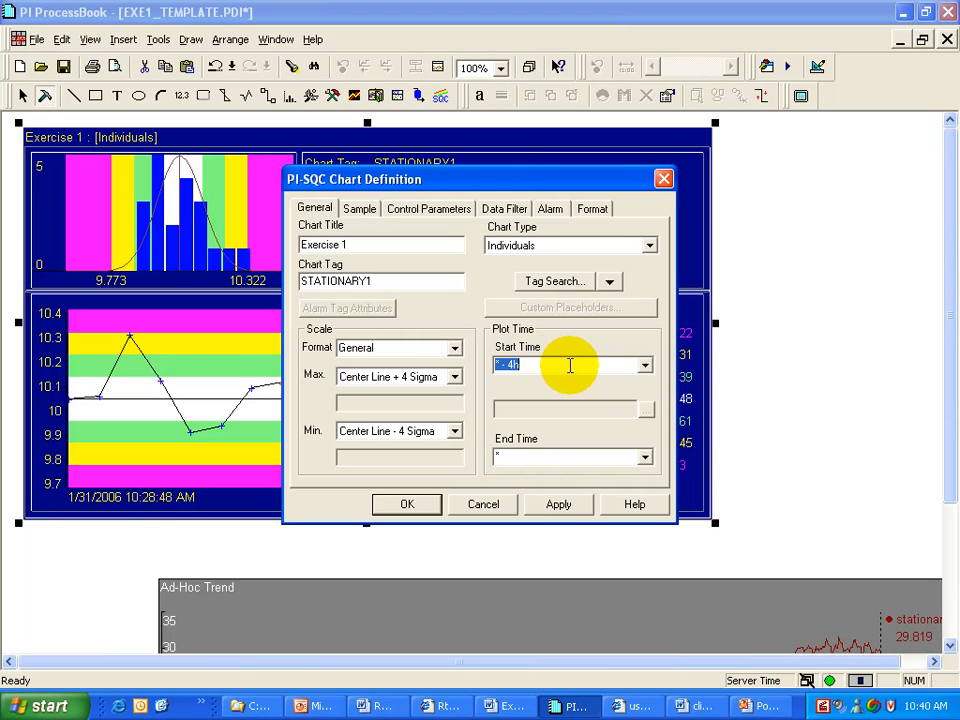
pyautogui.click(645, 366)
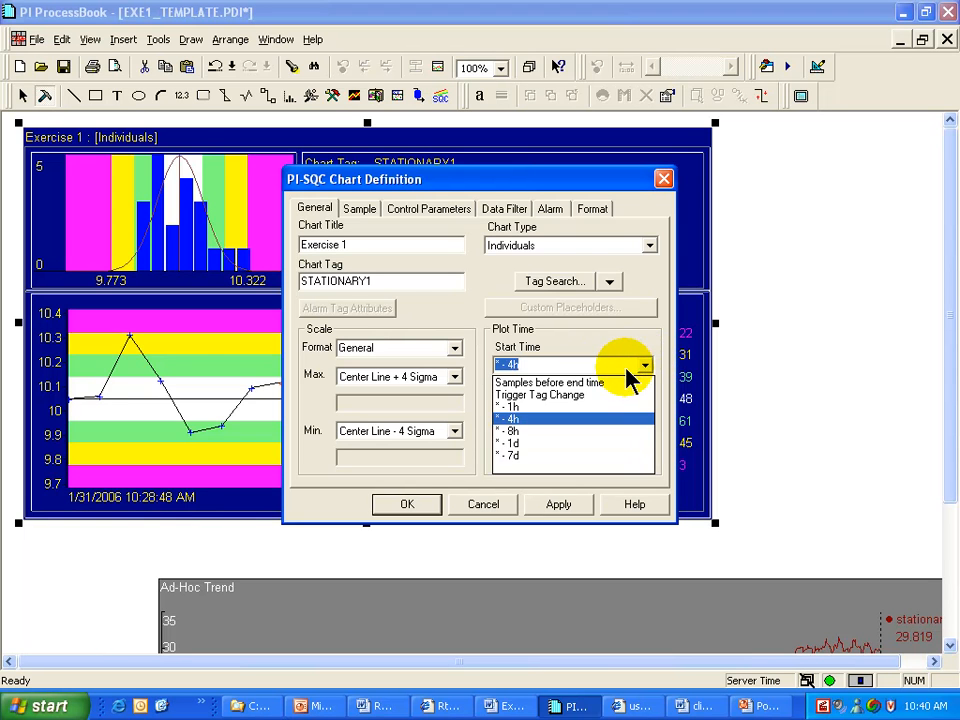
pyautogui.click(568, 396)
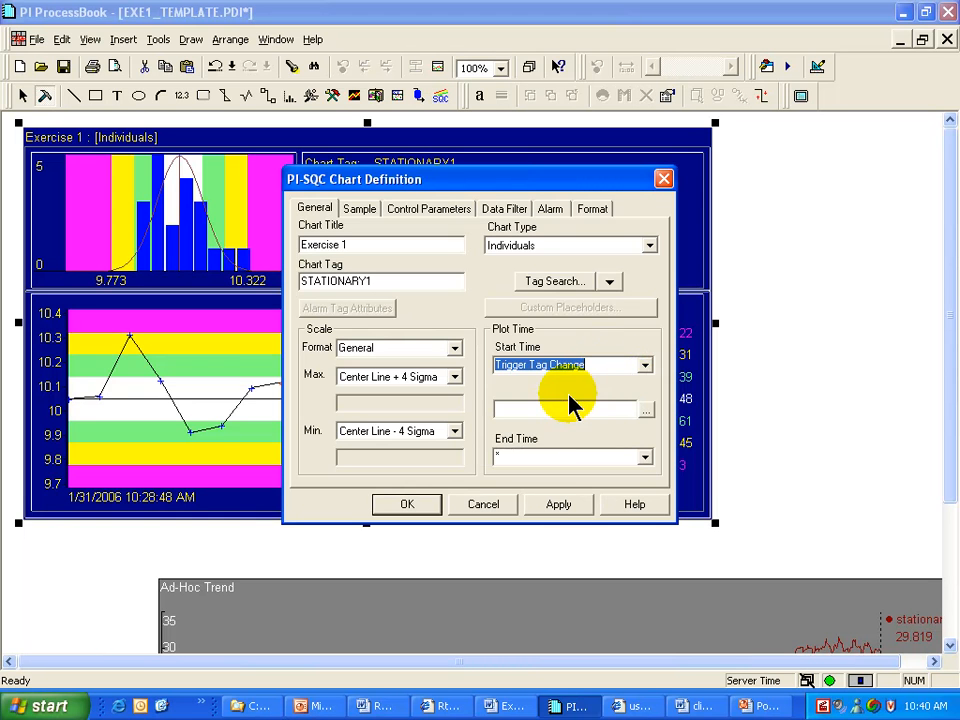
pyautogui.click(555, 408)
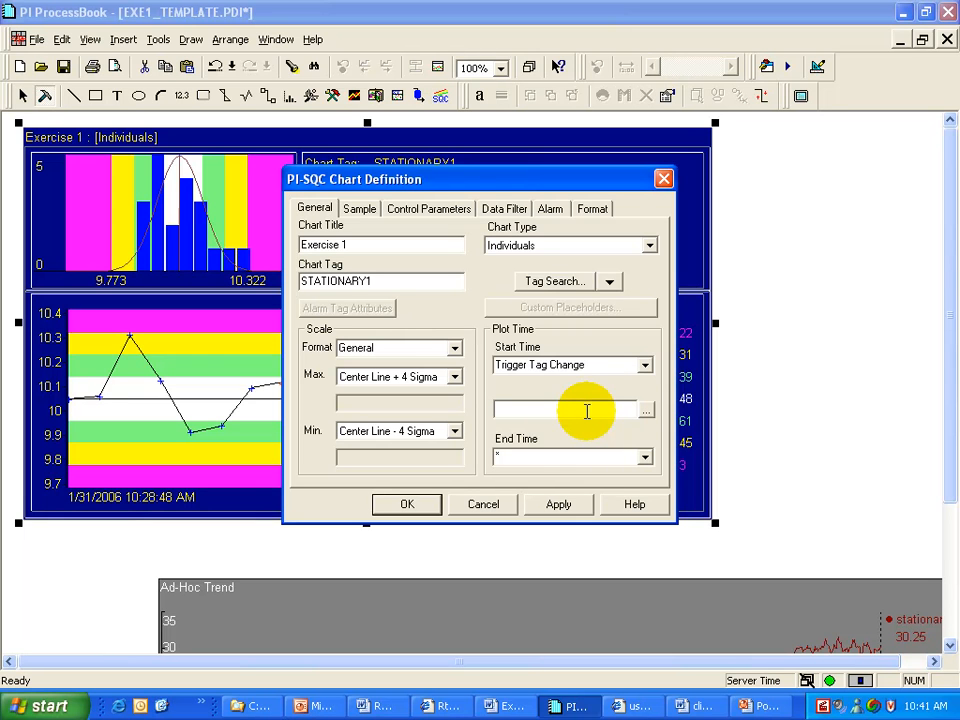
# Reset the start time to Samples before end time and apply the definition with OK
pyautogui.click(645, 366)
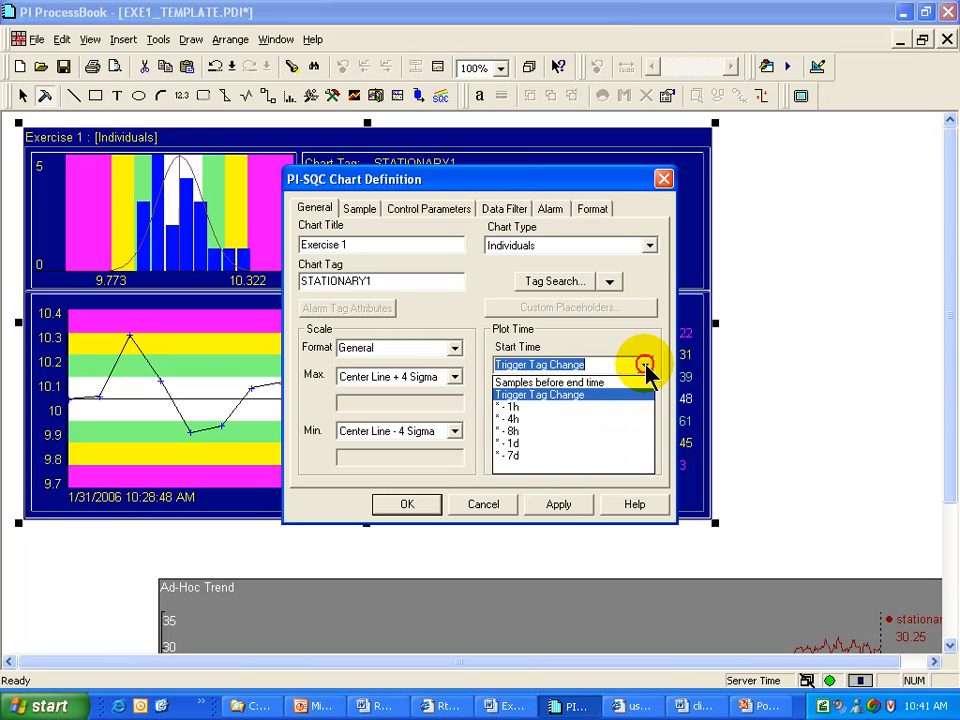
pyautogui.click(558, 382)
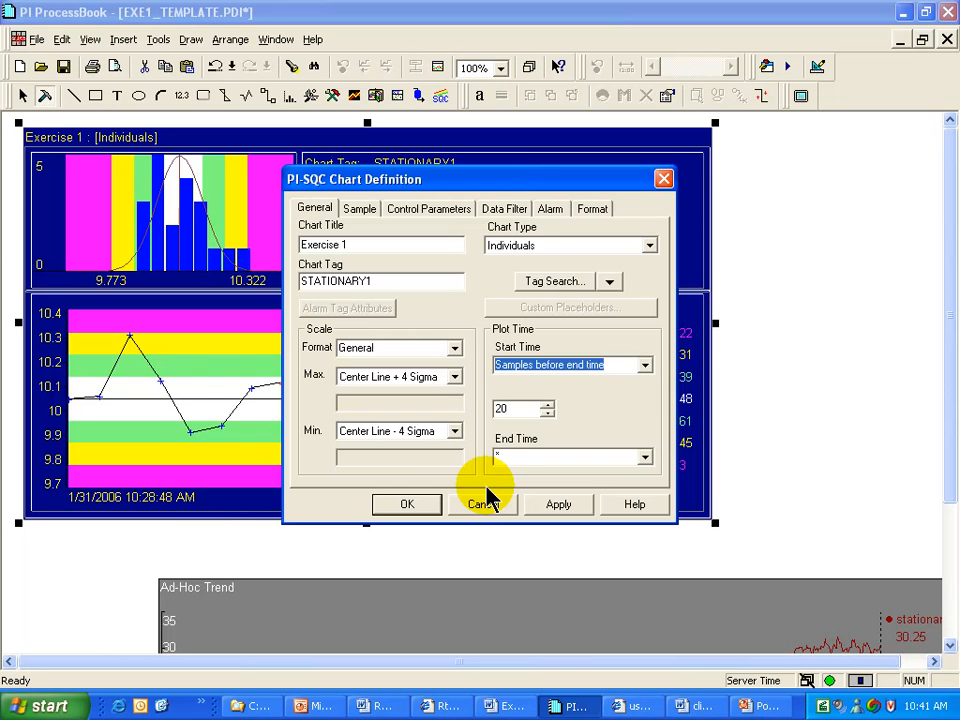
pyautogui.click(428, 506)
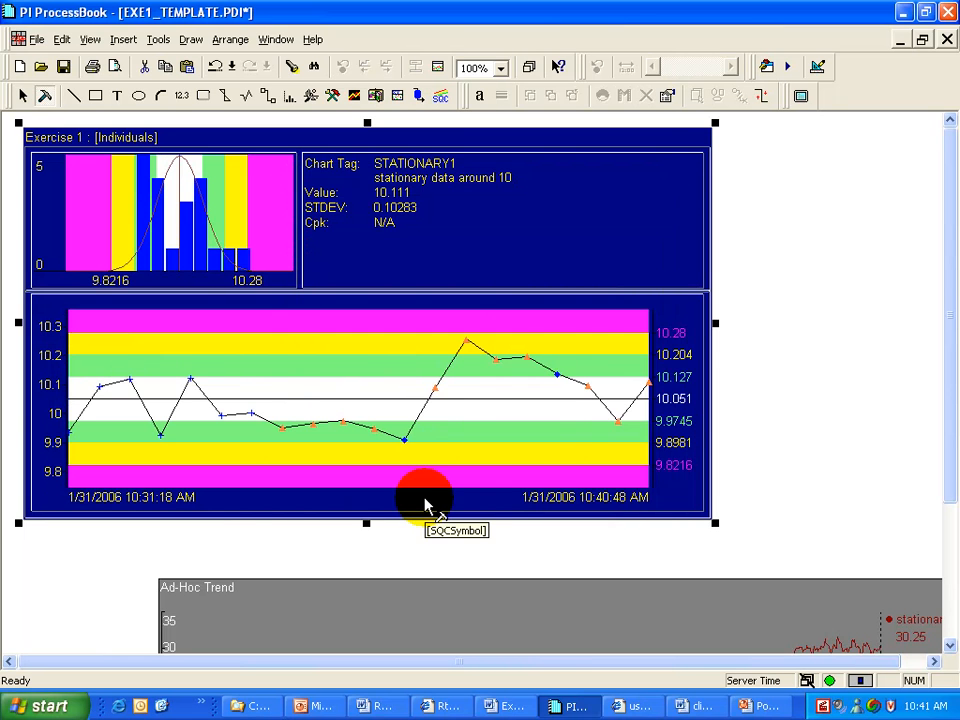